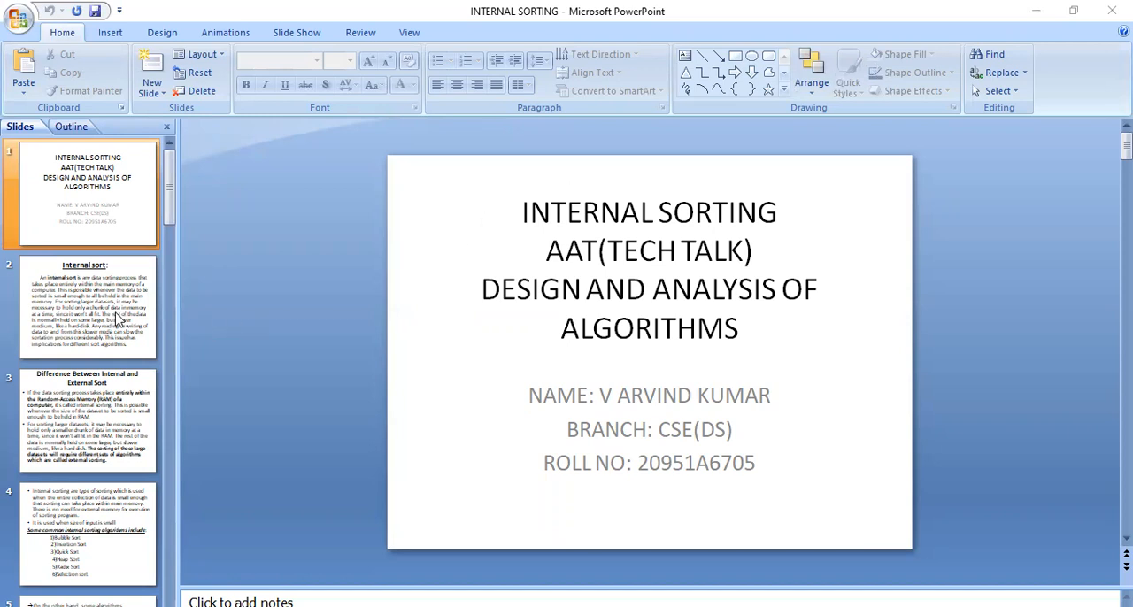
{"action": "left_click", "coordinate": [118, 321]}
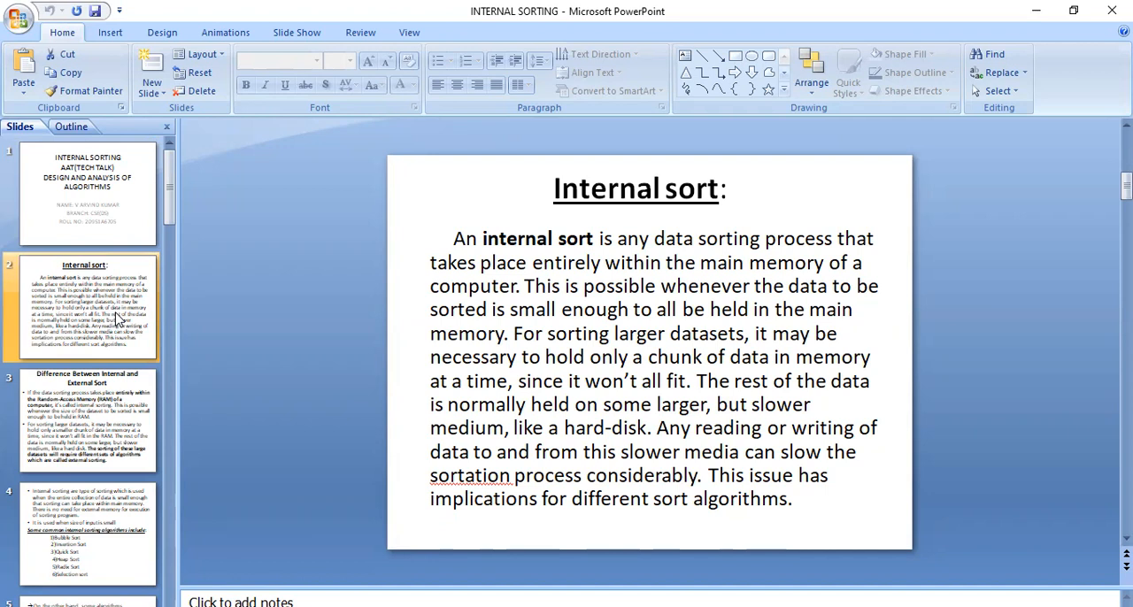
- Advance to the next slide of the Internal Sorting deck
{"action": "key", "text": "Down"}
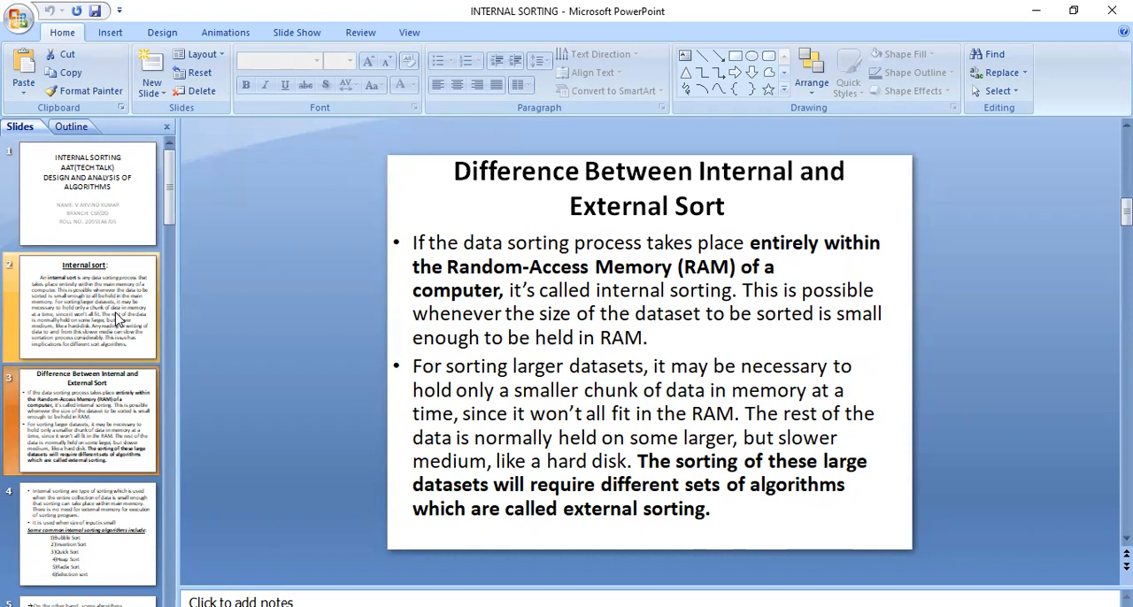
- Advance to the slide listing the common internal sorting algorithms
{"action": "key", "text": "Down"}
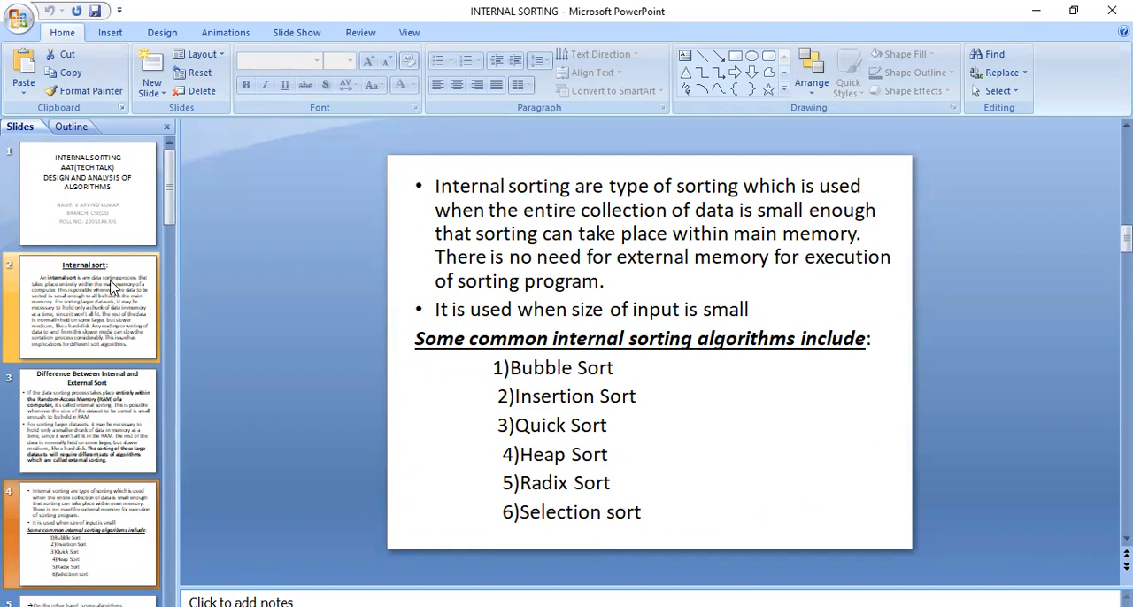
{"action": "scroll", "coordinate": [113, 286], "scroll_direction": "down", "scroll_amount": 3}
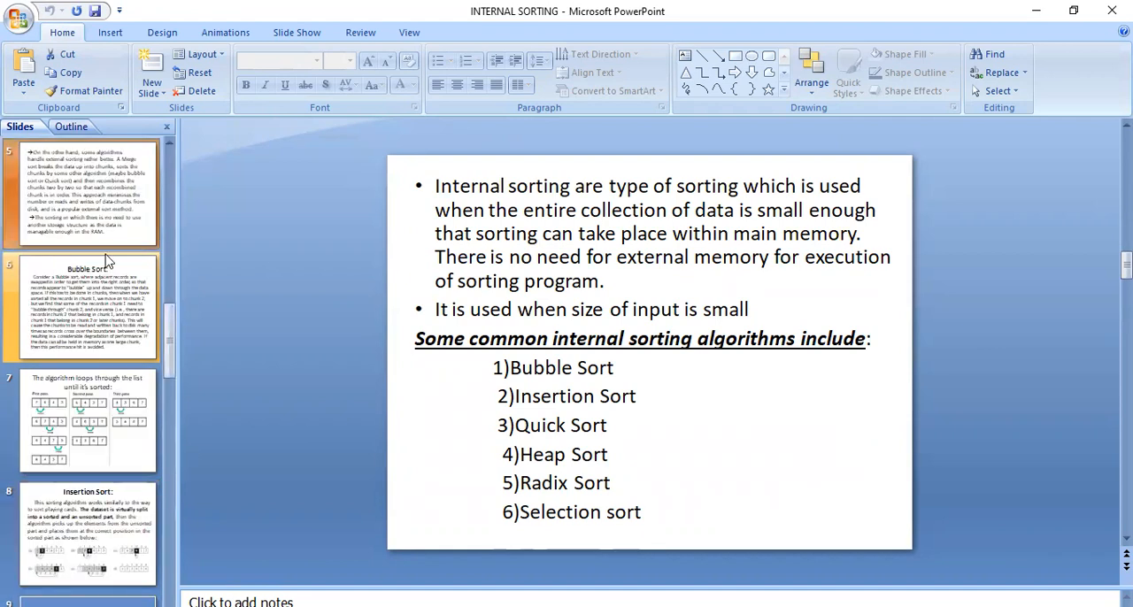
- Add a blank slide after the merge sort slide, then page between the algorithms and external sorting slides
{"action": "left_click", "coordinate": [106, 190]}
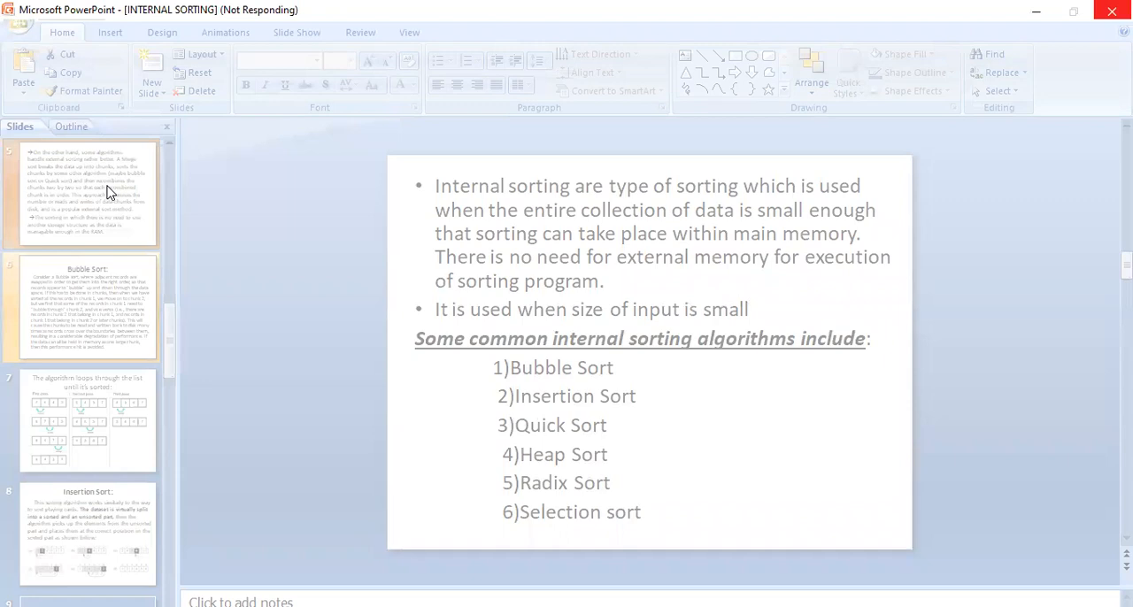
{"action": "key", "text": "Return"}
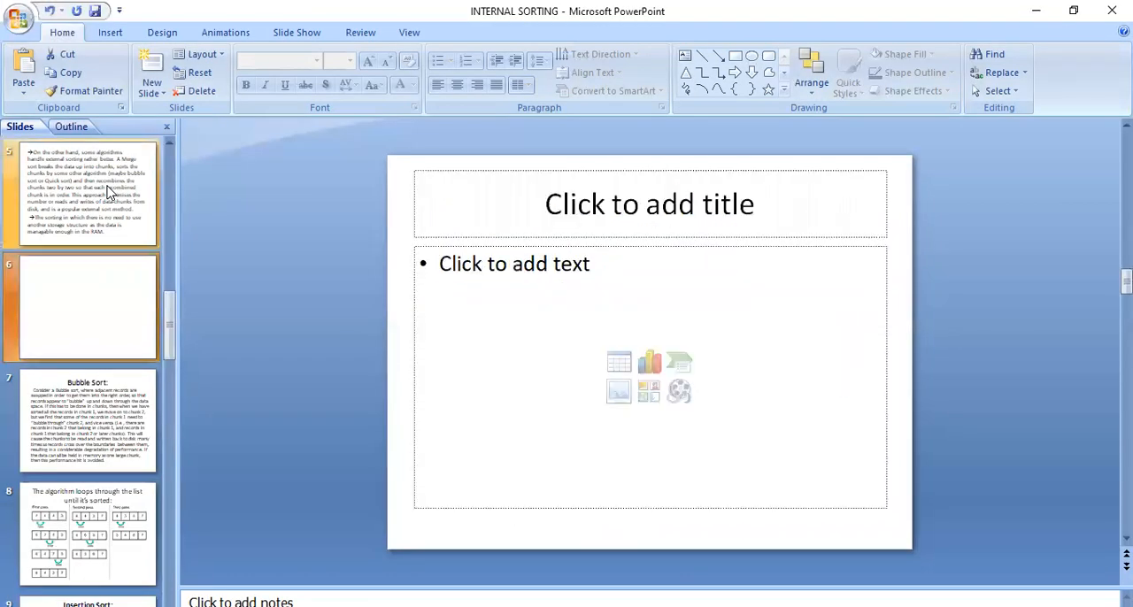
{"action": "left_click", "coordinate": [106, 190]}
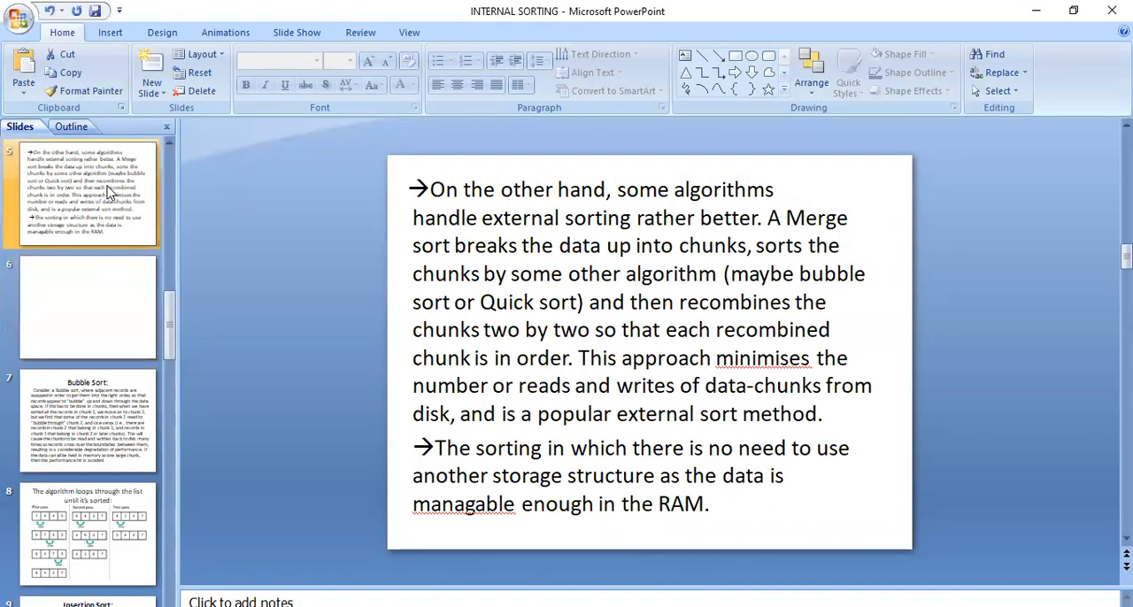
{"action": "key", "text": "Page_Up"}
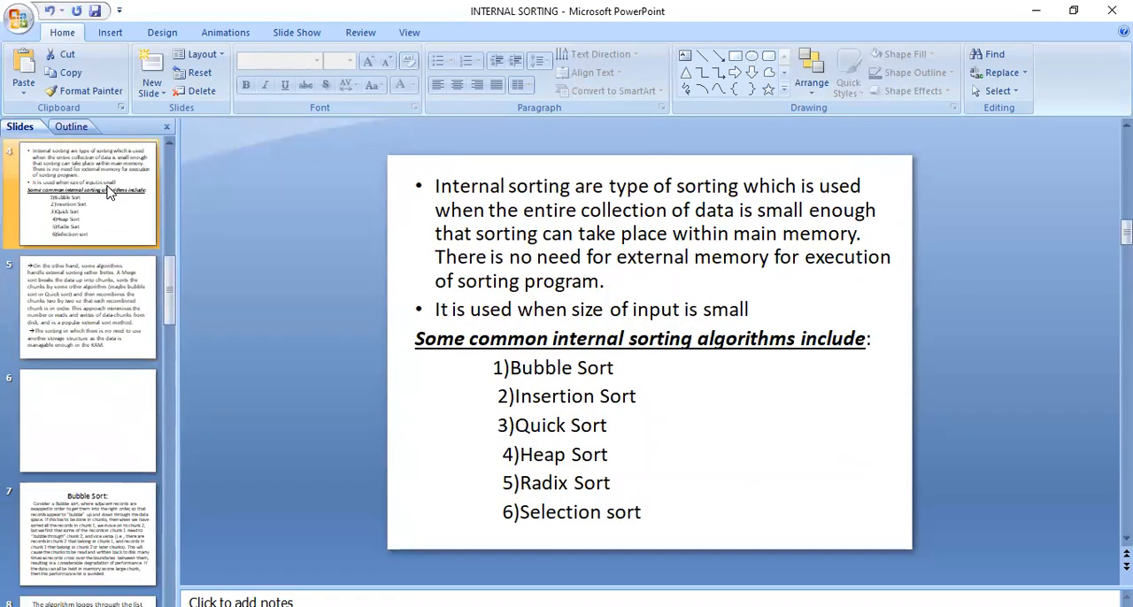
{"action": "key", "text": "Page_Down"}
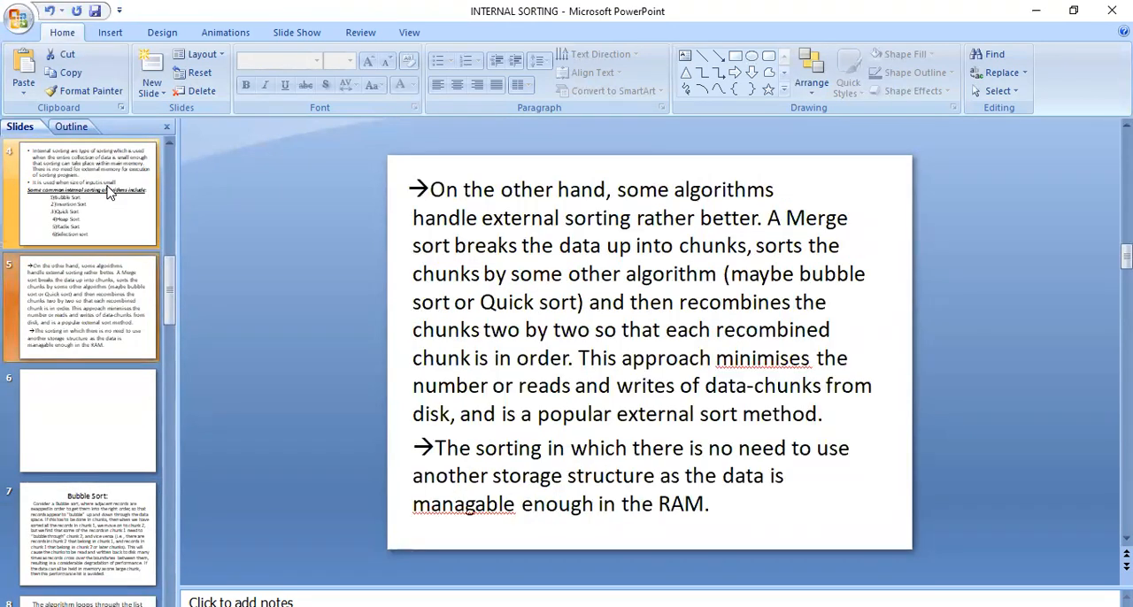
{"action": "key", "text": "Page_Up"}
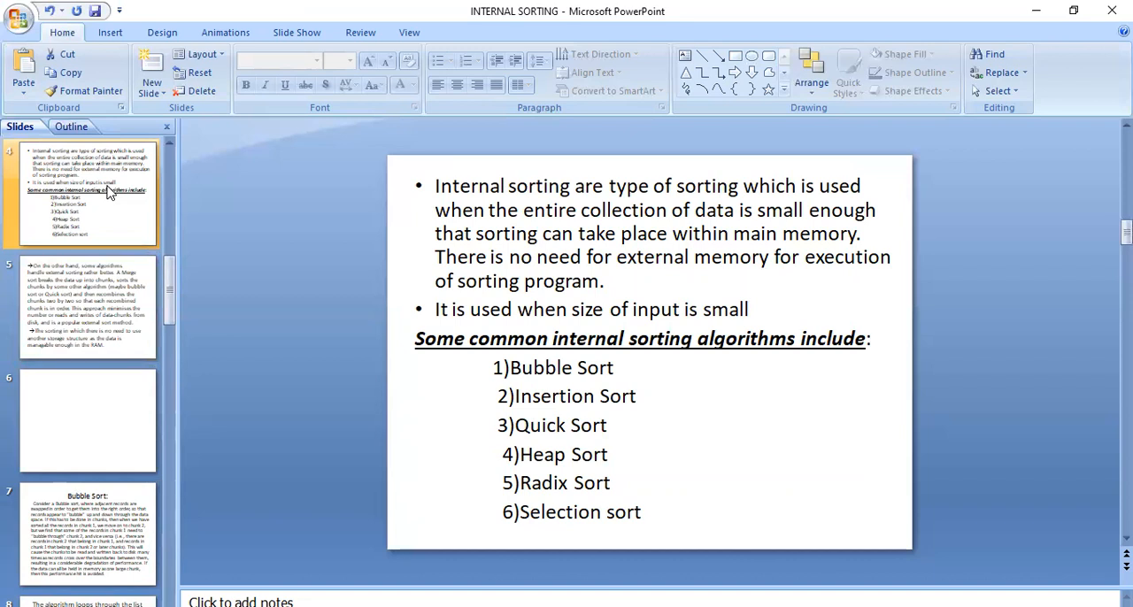
{"action": "key", "text": "Page_Down"}
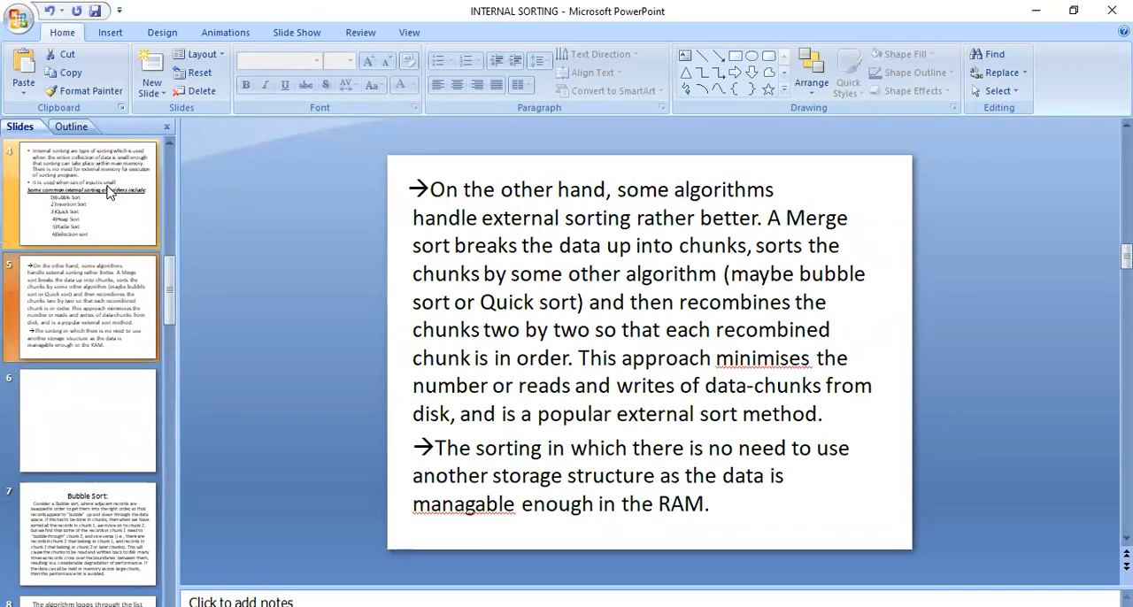
{"action": "key", "text": "Page_Up"}
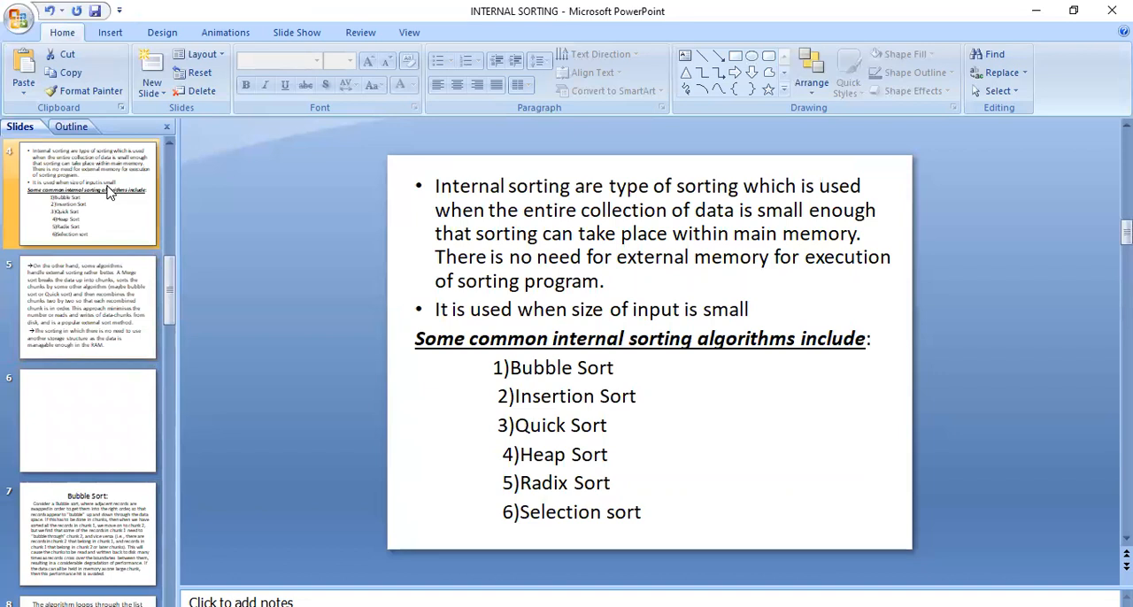
- Show the external sorting slide, then the blank slide 6 after it
{"action": "left_click", "coordinate": [92, 307]}
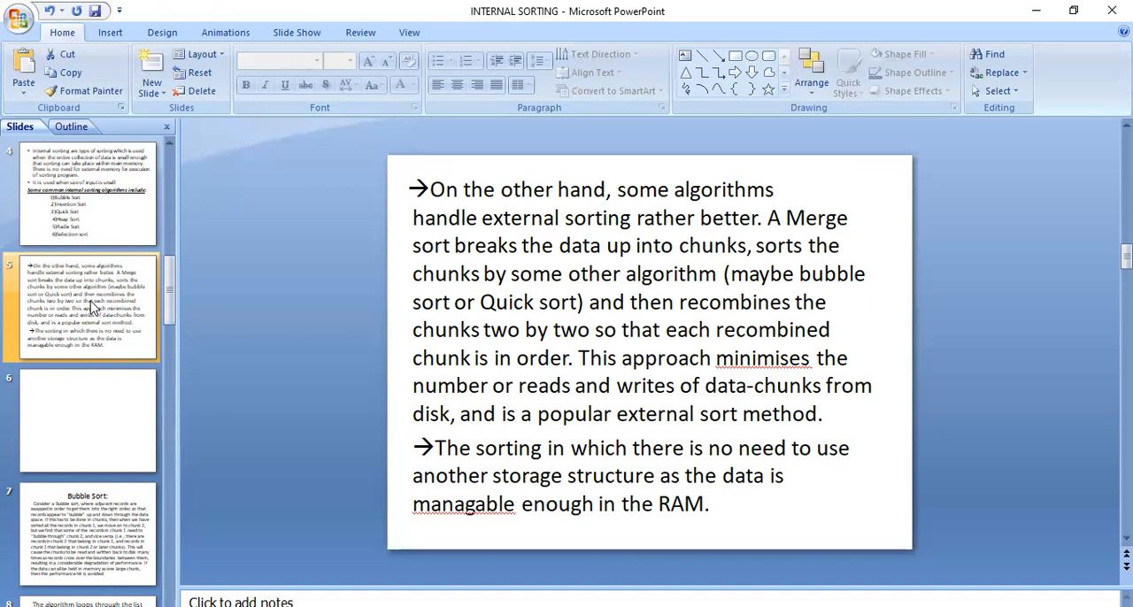
{"action": "left_click", "coordinate": [110, 415]}
- Delete the blank slide 6 via its context menu so Bubble Sort takes its place
{"action": "right_click", "coordinate": [111, 415]}
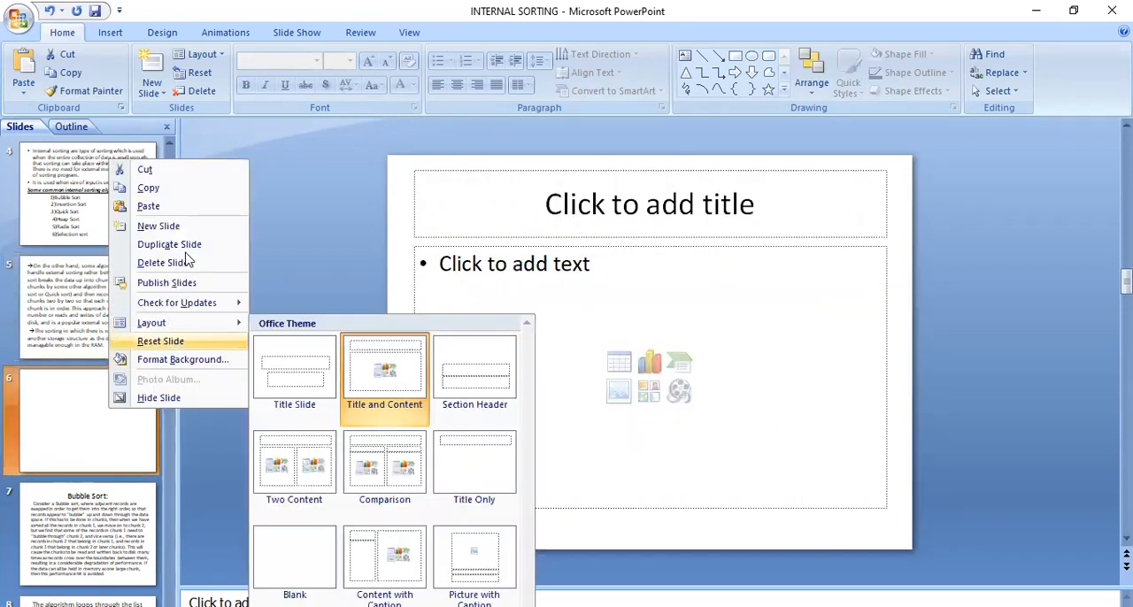
{"action": "left_click", "coordinate": [184, 265]}
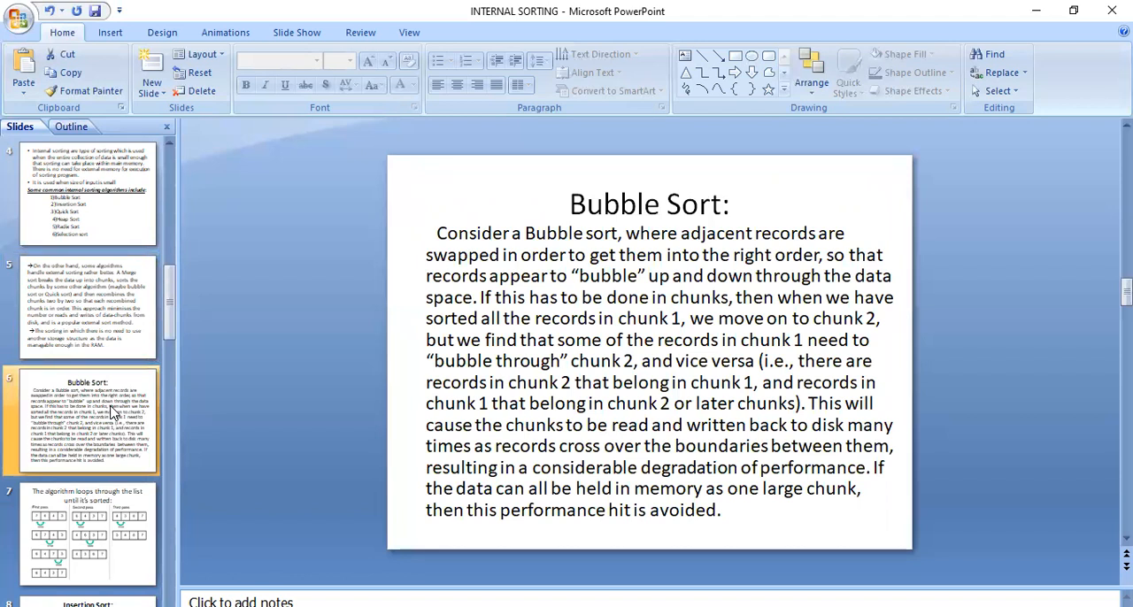
- Step through the bubble sort pass diagram to the Insertion Sort slide
{"action": "key", "text": "Down"}
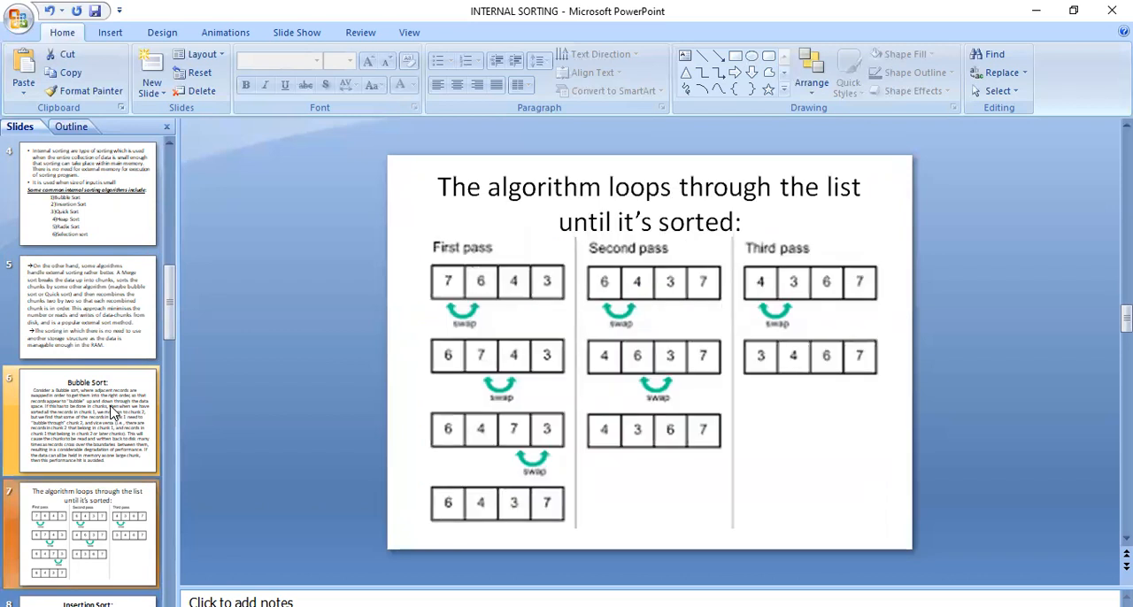
{"action": "key", "text": "Down"}
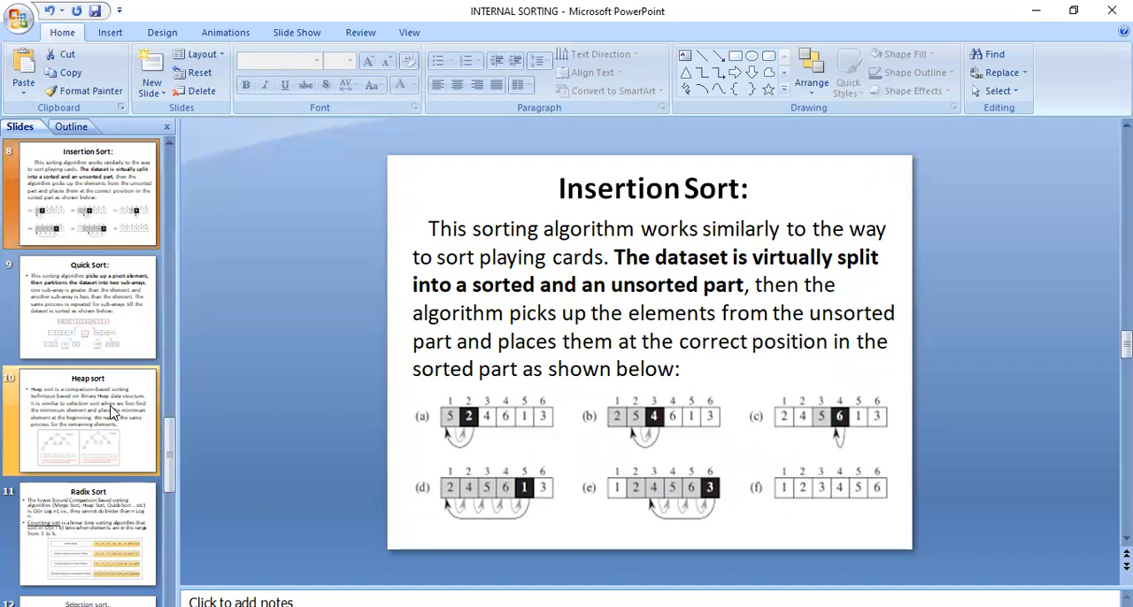
- Show the Quick Sort slide, then the Heap sort slide 10
{"action": "key", "text": "Page_Down"}
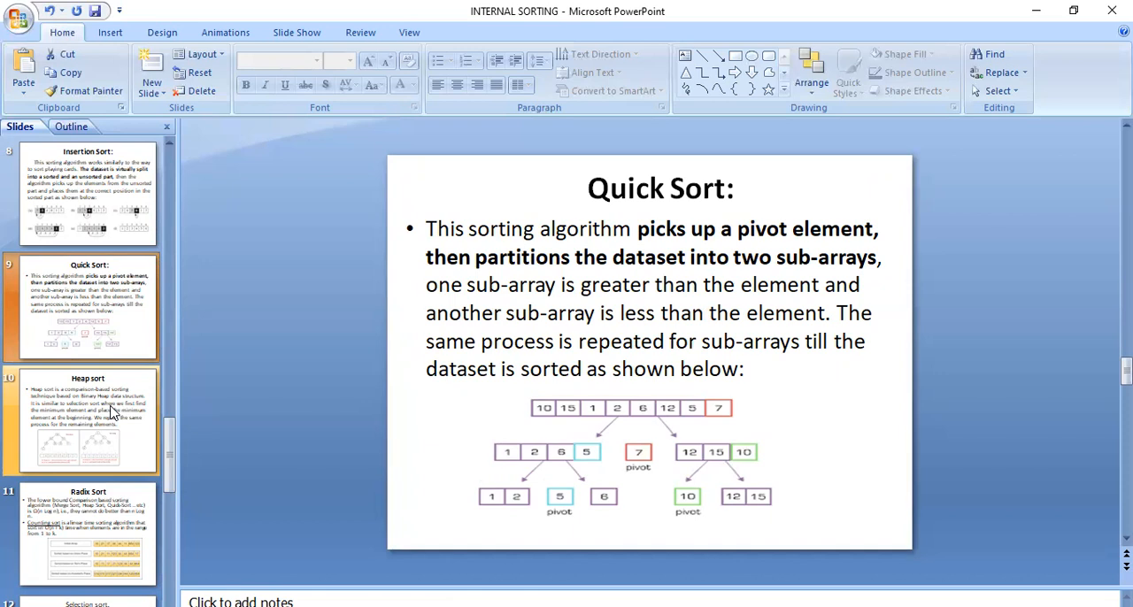
{"action": "left_click", "coordinate": [113, 413]}
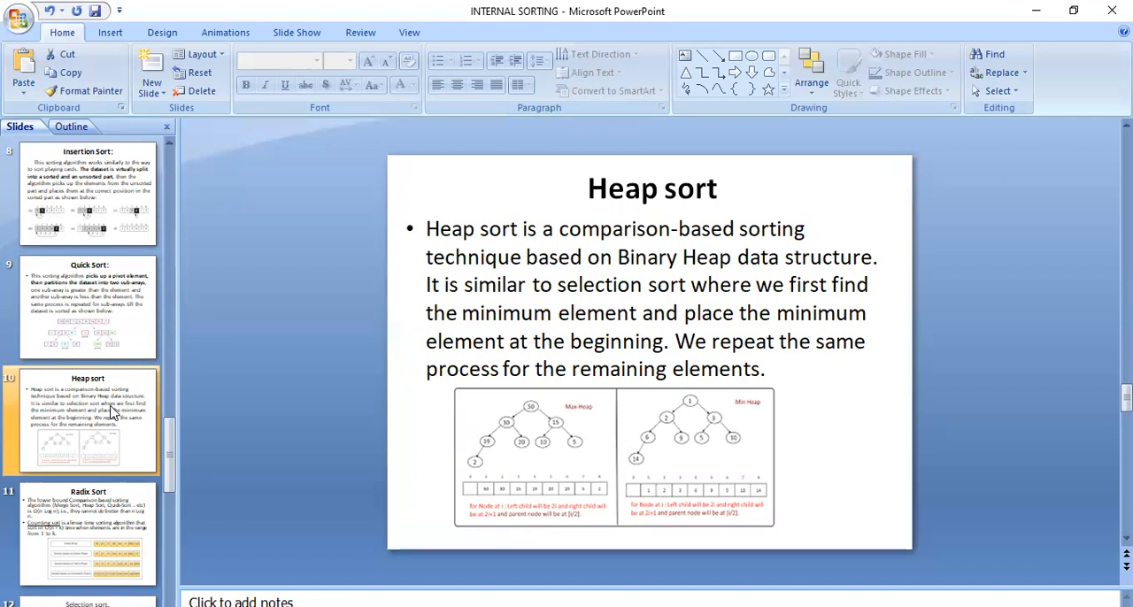
- Advance from Heap sort to the Radix Sort slide 11
{"action": "key", "text": "Down"}
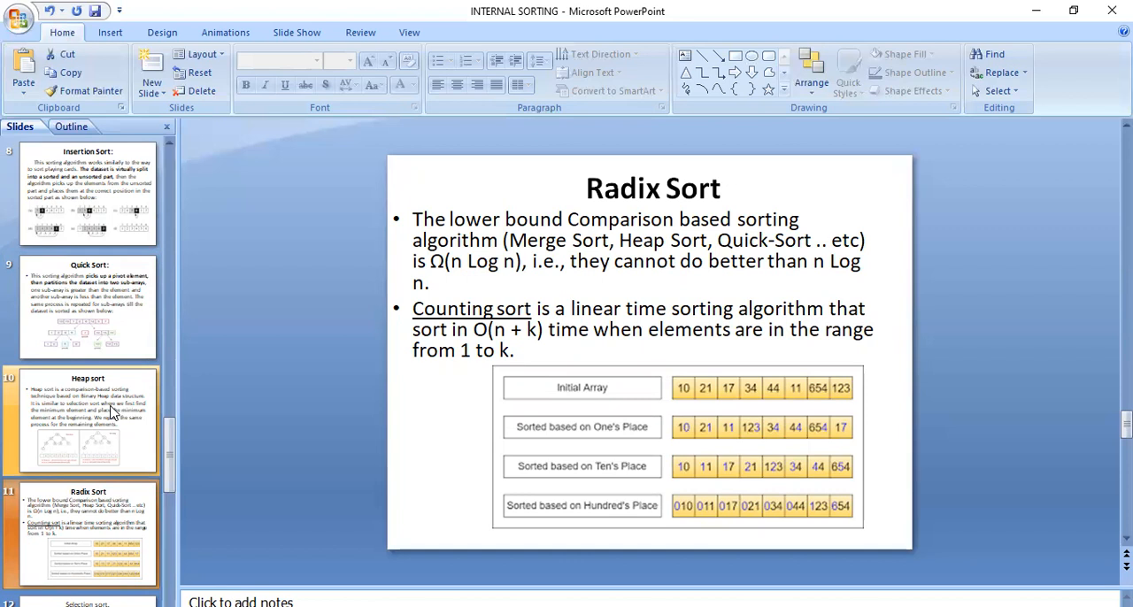
- Advance to slide 12 explaining the selection sort algorithm
{"action": "key", "text": "Down"}
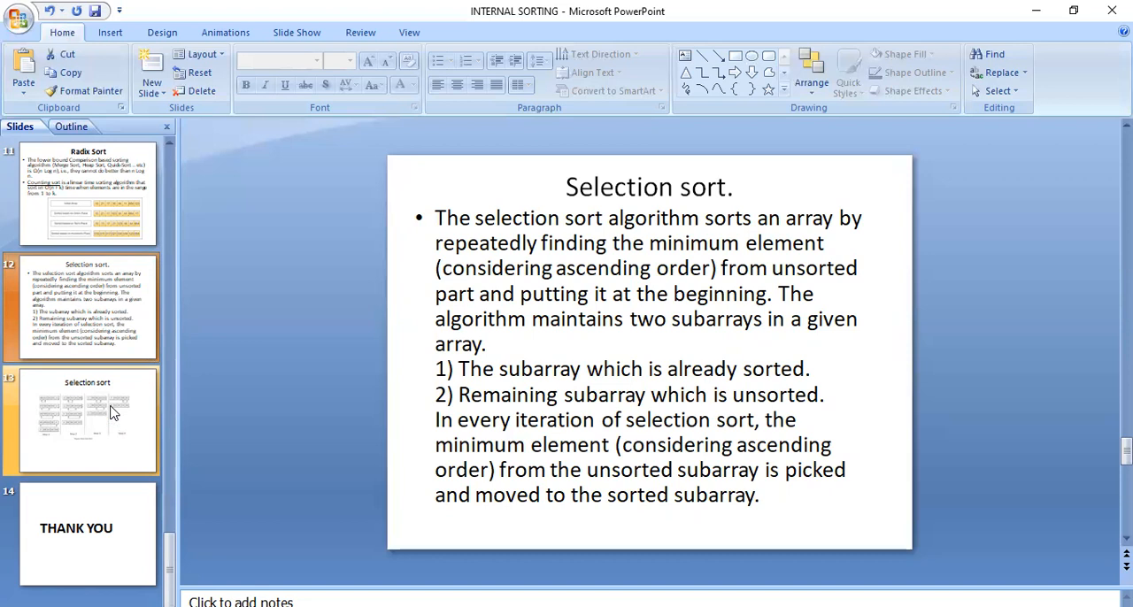
- Show slide 13 with the Selection sort step-by-step diagram
{"action": "left_click", "coordinate": [114, 413]}
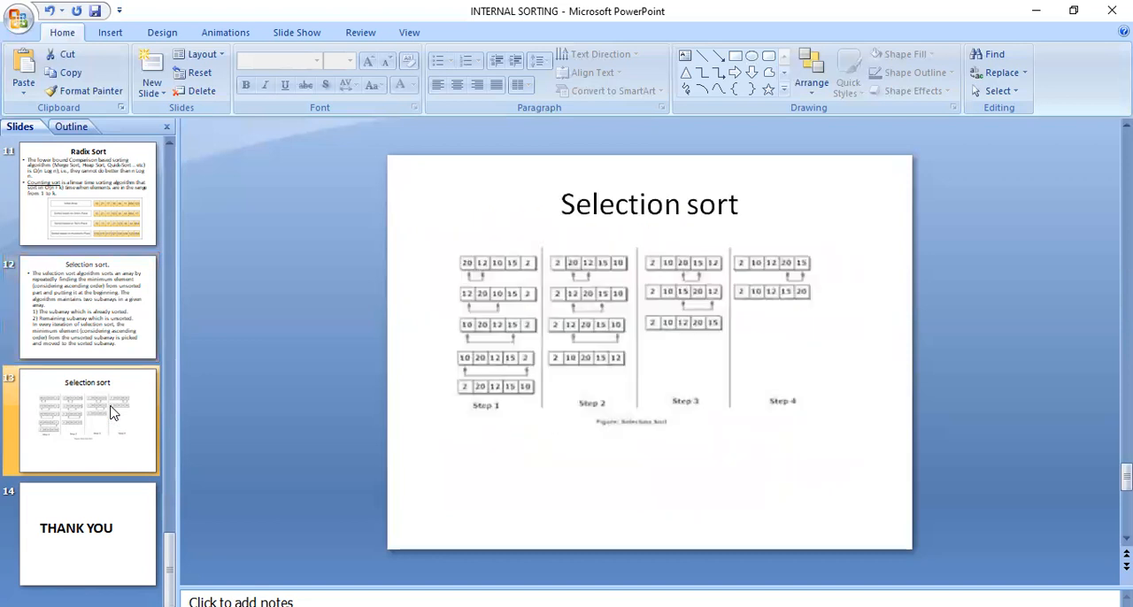